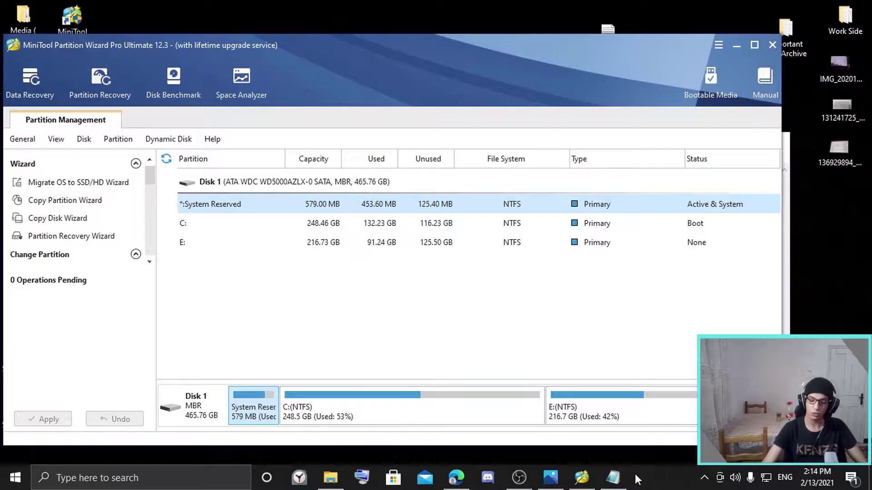
Bring the Photos viewer forward, peek at the next feature image, and return to Basic Features
{"action": "left_click", "coordinate": [564, 477]}
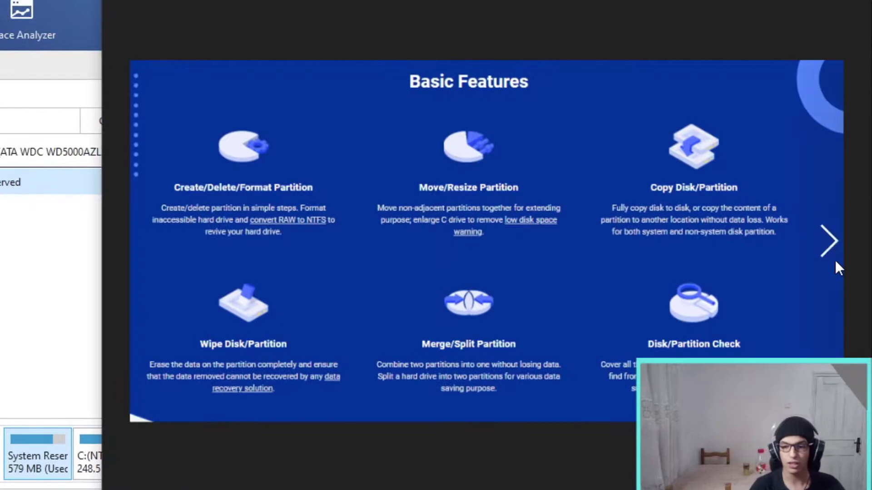
{"action": "left_click", "coordinate": [835, 260]}
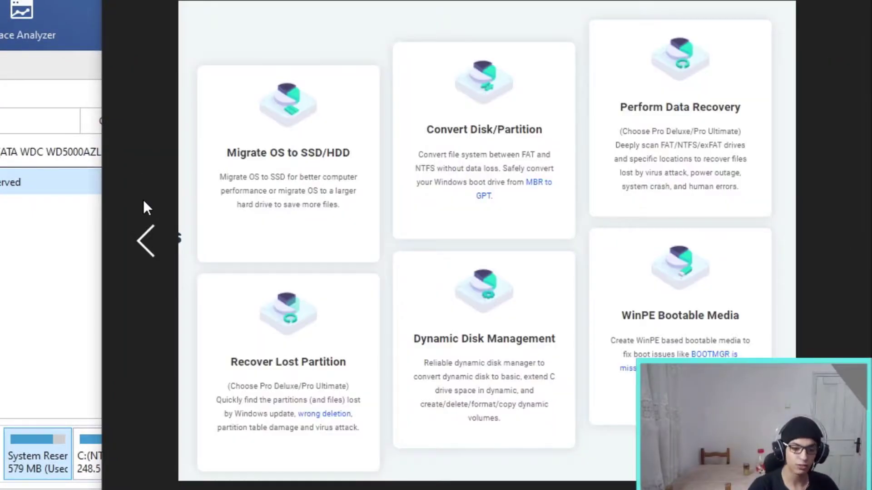
{"action": "left_click", "coordinate": [144, 247]}
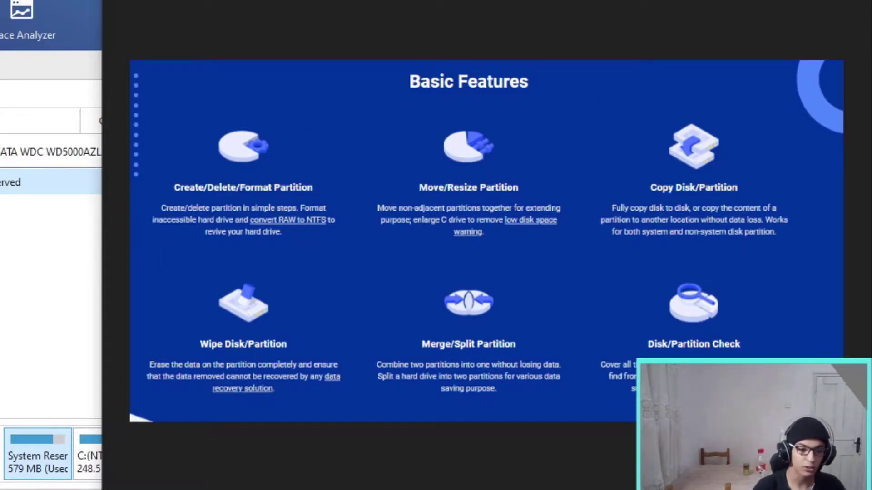
Select the C: partition in Partition Wizard, glance back at the Basic Features image, and return
{"action": "key", "text": "alt+Tab"}
{"action": "left_click", "coordinate": [15, 221]}
{"action": "mouse_move", "coordinate": [798, 174]}
{"action": "key", "text": "alt+Tab"}
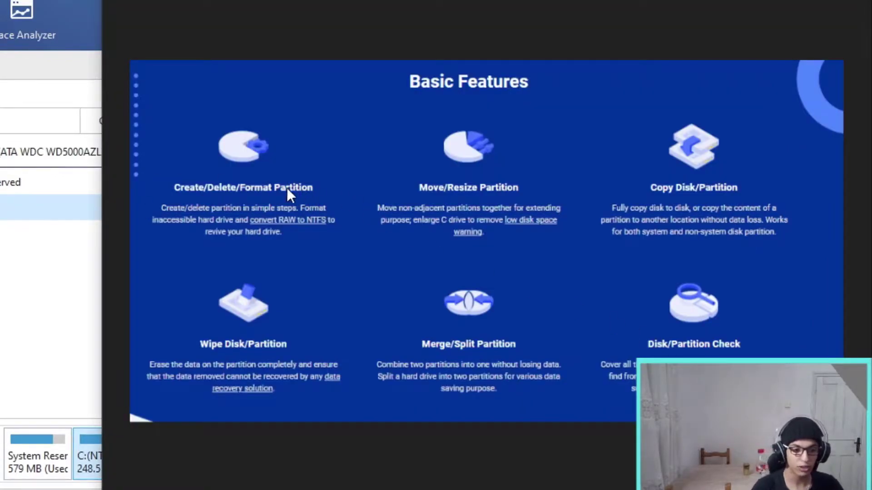
{"action": "key", "text": "alt+Tab"}
Open and dismiss the C: partition's actions menu twice, glancing at the feature image in between
{"action": "right_click", "coordinate": [150, 204]}
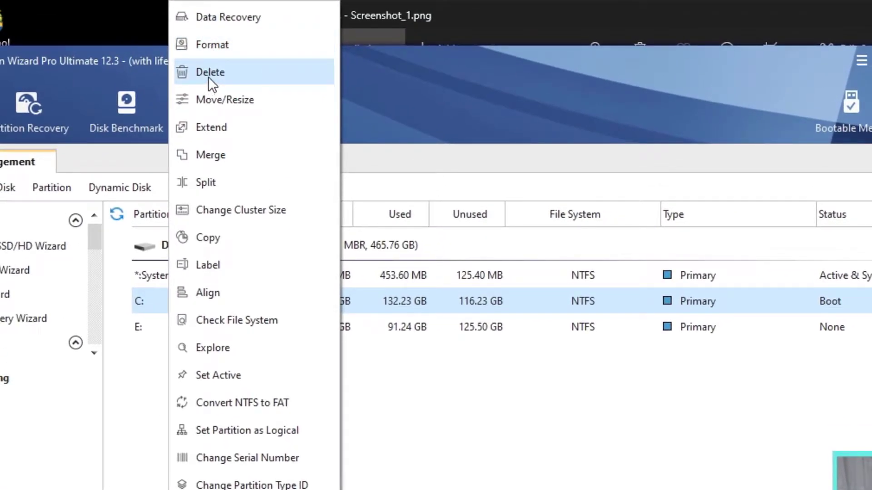
{"action": "left_click", "coordinate": [216, 101]}
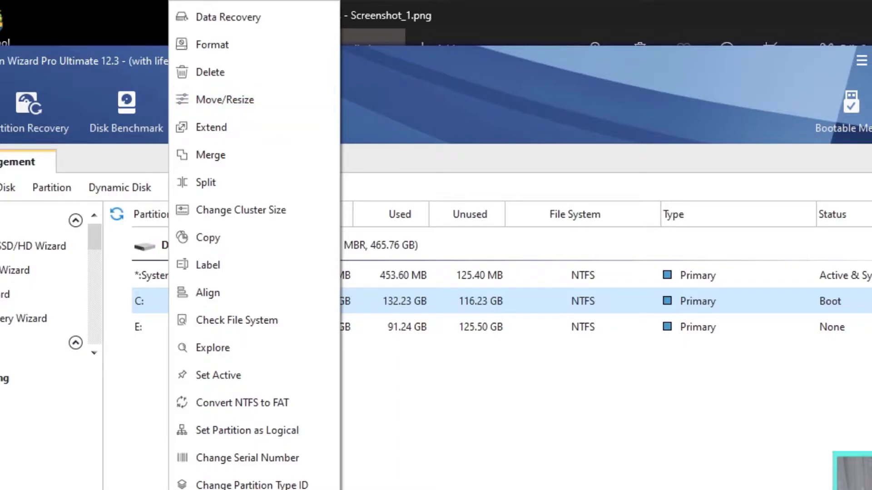
{"action": "key", "text": "alt+Tab"}
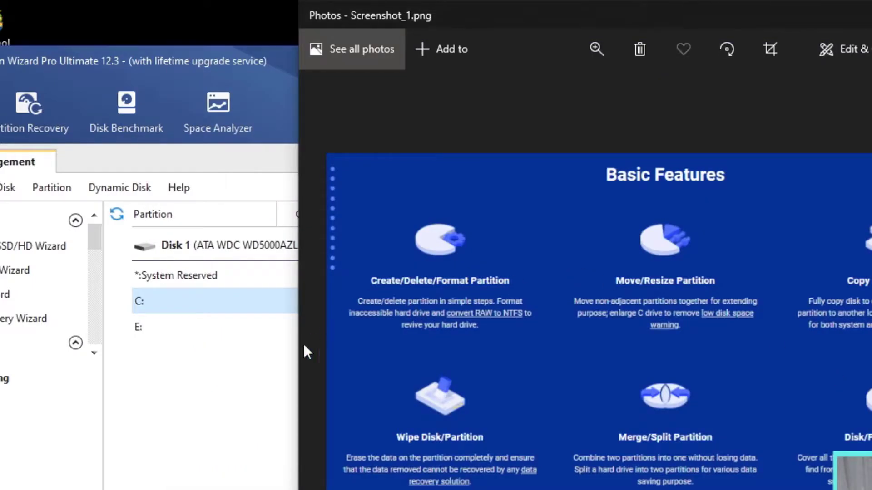
{"action": "key", "text": "alt+Tab"}
{"action": "right_click", "coordinate": [184, 299]}
{"action": "left_click", "coordinate": [129, 443]}
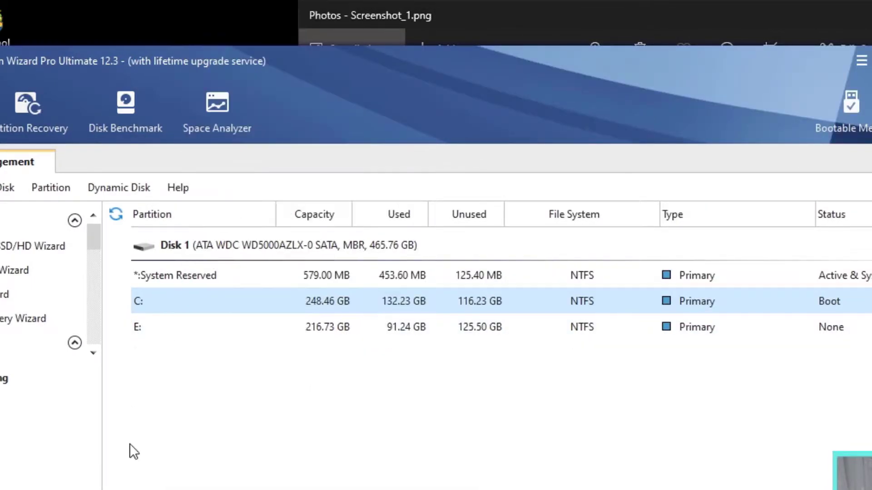
Move the partition manager window right and alternate selecting C: and E: in the disk map
{"action": "left_click_drag", "start_coordinate": [172, 56], "coordinate": [267, 58]}
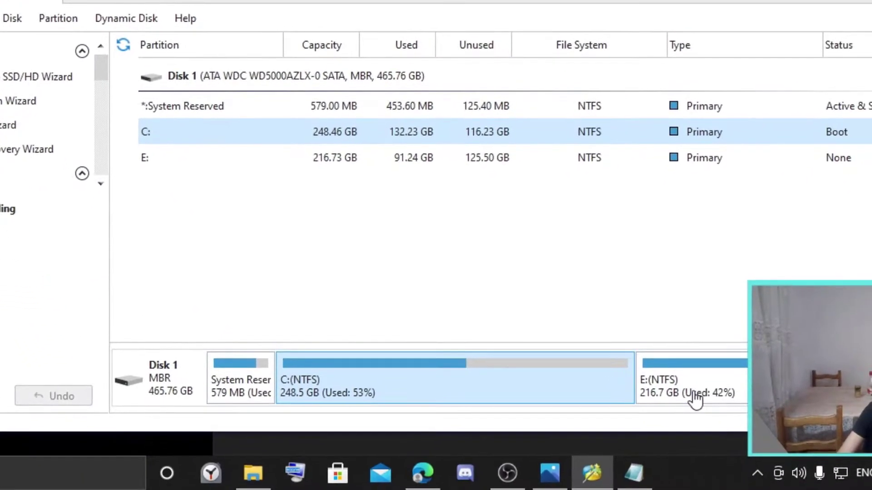
{"action": "left_click", "coordinate": [710, 426]}
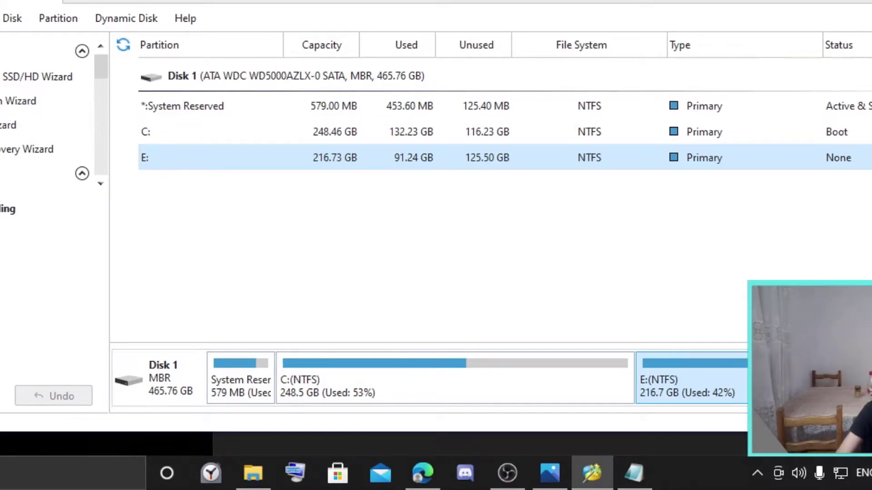
{"action": "left_click", "coordinate": [573, 393]}
{"action": "left_click", "coordinate": [656, 361]}
{"action": "left_click", "coordinate": [551, 362]}
{"action": "left_click", "coordinate": [648, 360]}
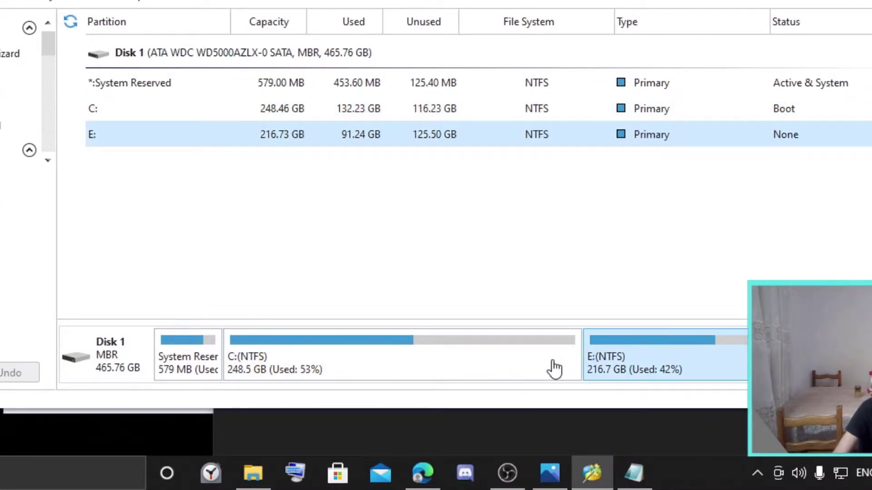
{"action": "left_click", "coordinate": [555, 365]}
{"action": "left_click", "coordinate": [626, 361]}
{"action": "left_click", "coordinate": [536, 361]}
{"action": "left_click", "coordinate": [662, 362]}
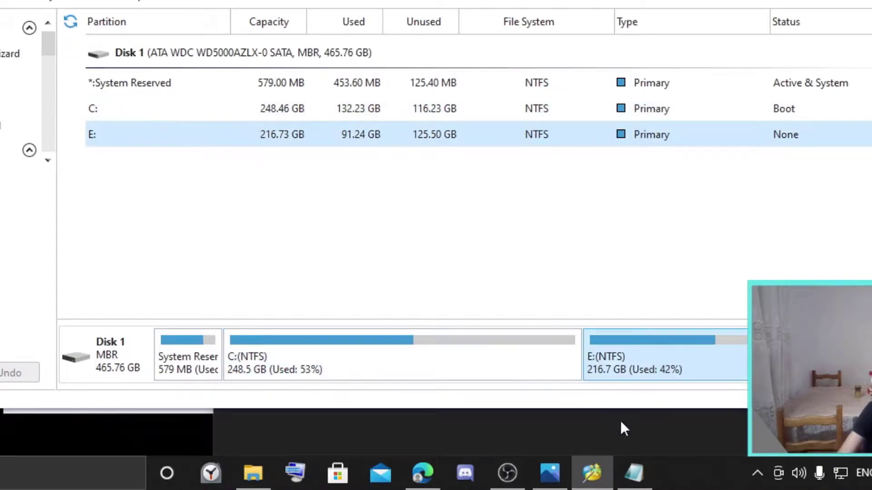
Cycle through the Notepad script and Basic Features image, ending with Partition Wizard in front
{"action": "left_click", "coordinate": [635, 474]}
{"action": "left_click", "coordinate": [555, 462]}
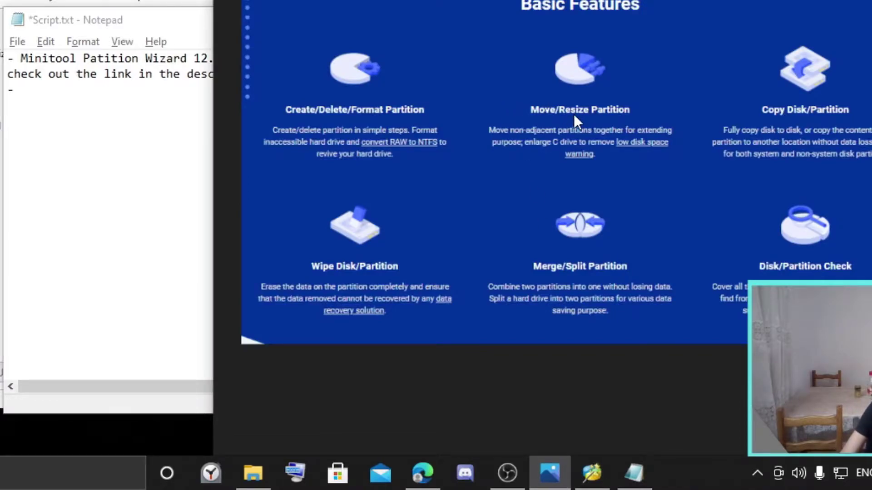
{"action": "left_click", "coordinate": [114, 223]}
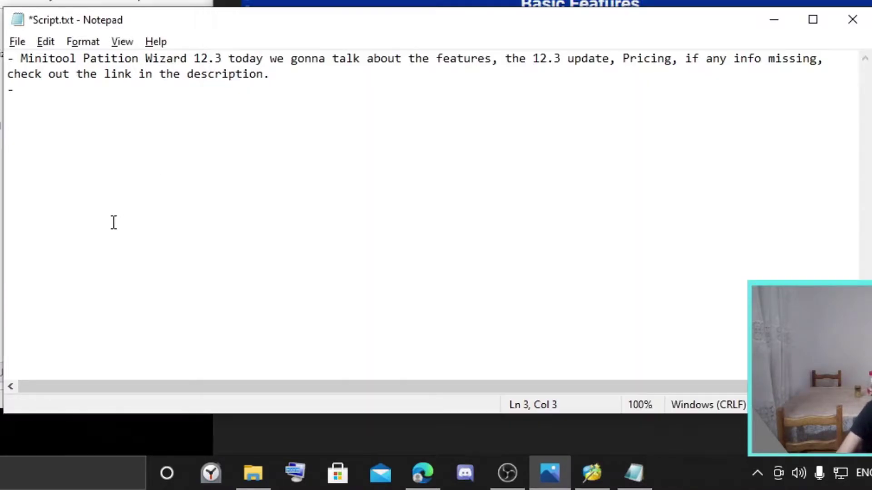
{"action": "left_click", "coordinate": [211, 2]}
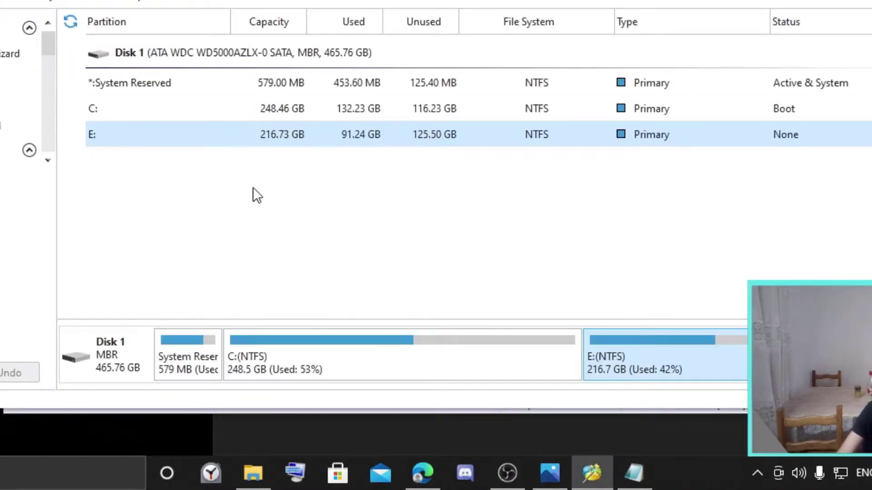
{"action": "right_click", "coordinate": [364, 365]}
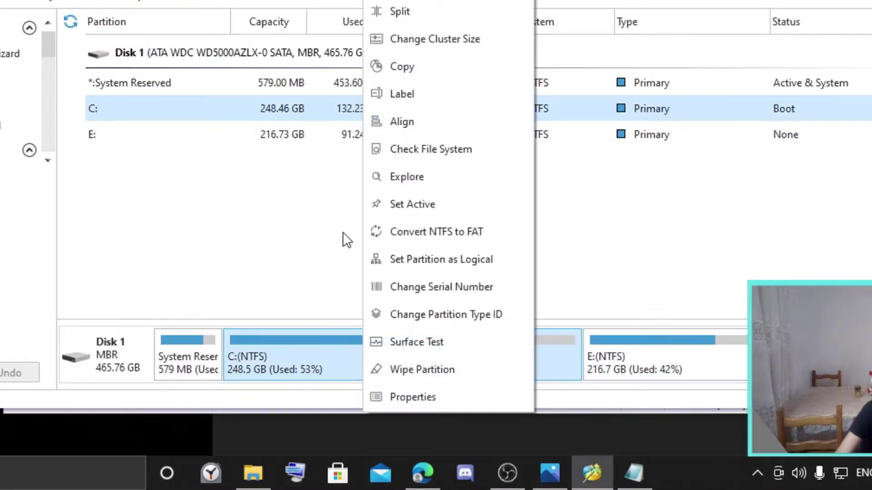
{"action": "left_click", "coordinate": [276, 341]}
{"action": "right_click", "coordinate": [318, 356]}
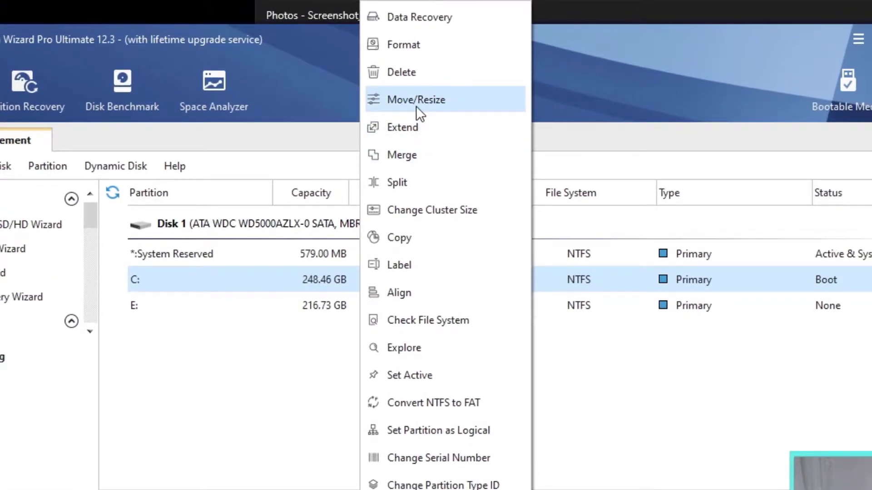
{"action": "left_click", "coordinate": [416, 102]}
{"action": "mouse_move", "coordinate": [622, 275]}
{"action": "left_mouse_down"}
{"action": "mouse_move", "coordinate": [584, 276]}
{"action": "mouse_move", "coordinate": [652, 269]}
{"action": "mouse_move", "coordinate": [608, 274]}
{"action": "left_mouse_up"}
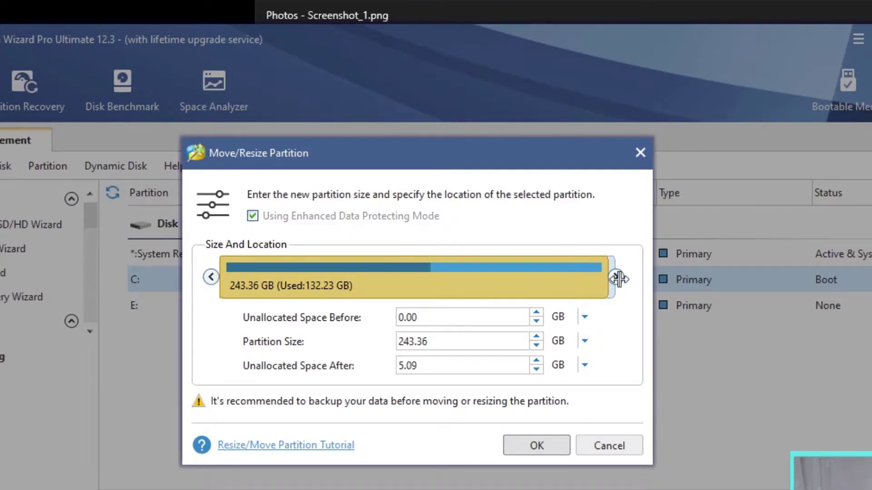
{"action": "left_click_drag", "start_coordinate": [617, 279], "coordinate": [723, 274]}
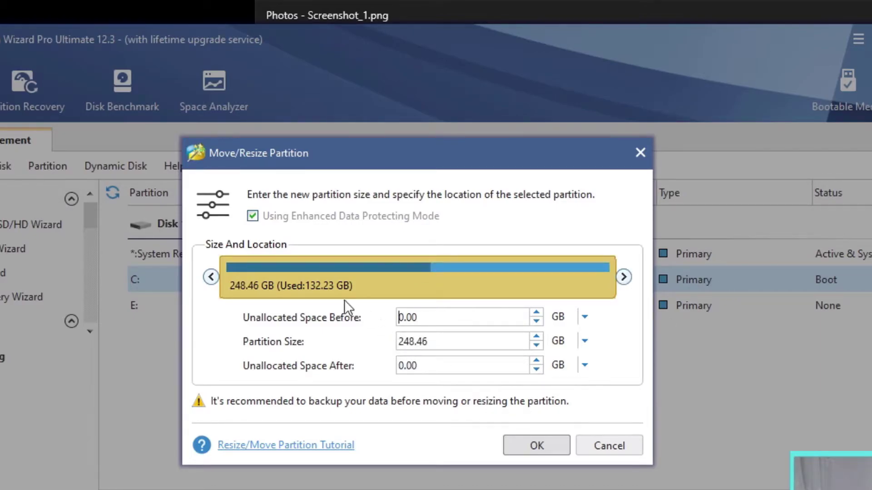
{"action": "left_click", "coordinate": [609, 446]}
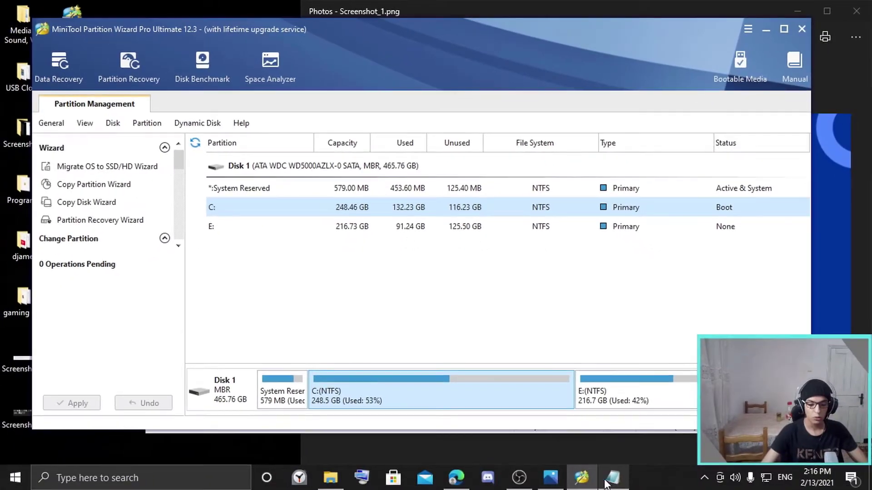
Show the Basic Features image, shift the photo viewer slightly right, then return to Partition Wizard
{"action": "left_click", "coordinate": [551, 480]}
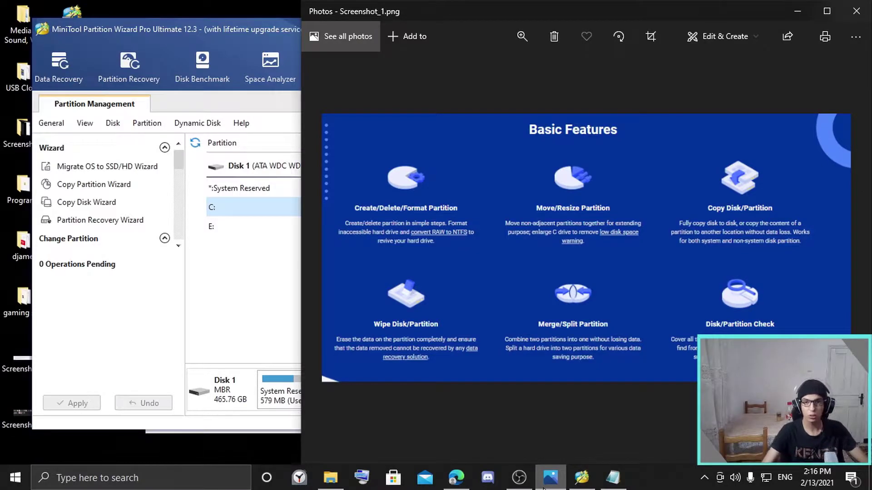
{"action": "left_click_drag", "start_coordinate": [633, 17], "coordinate": [669, 23]}
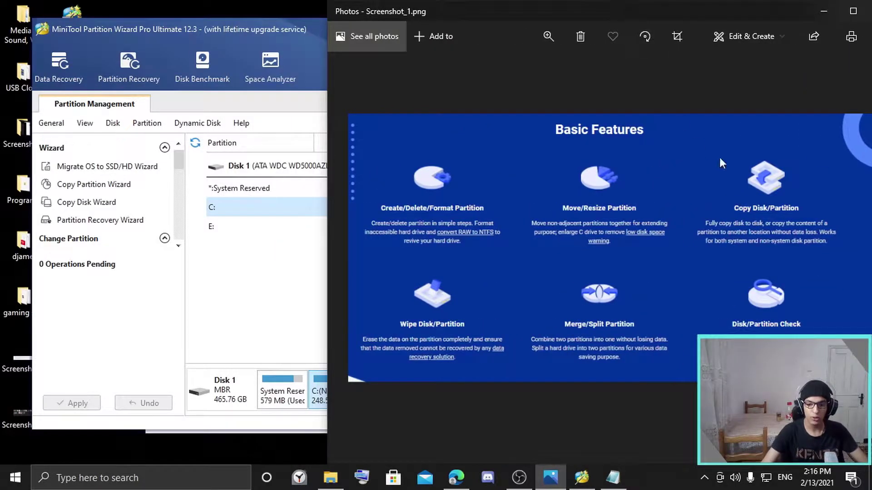
{"action": "left_click", "coordinate": [227, 298]}
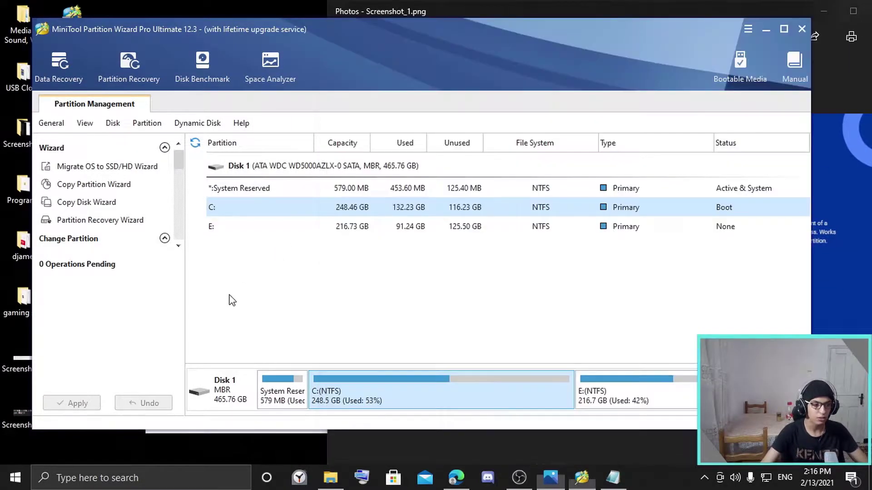
Select E: and C:, dismiss the E: operations list, and open C:'s operations menu
{"action": "left_click", "coordinate": [601, 395]}
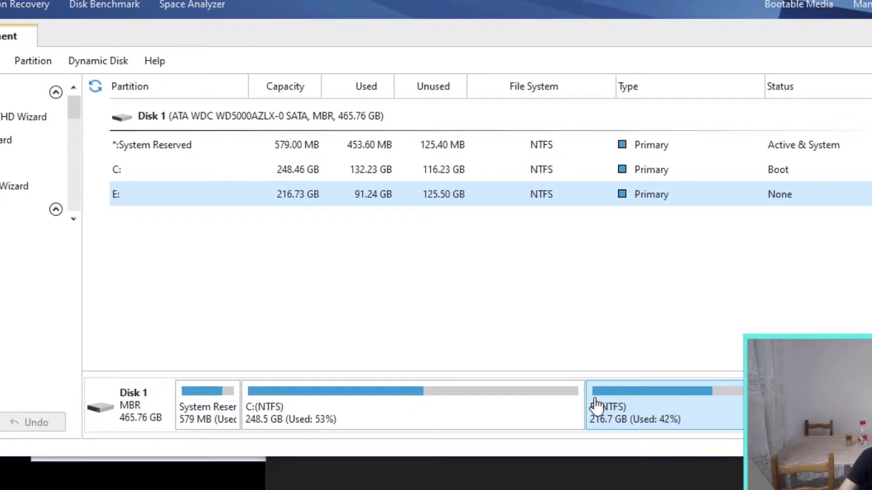
{"action": "left_click", "coordinate": [320, 421]}
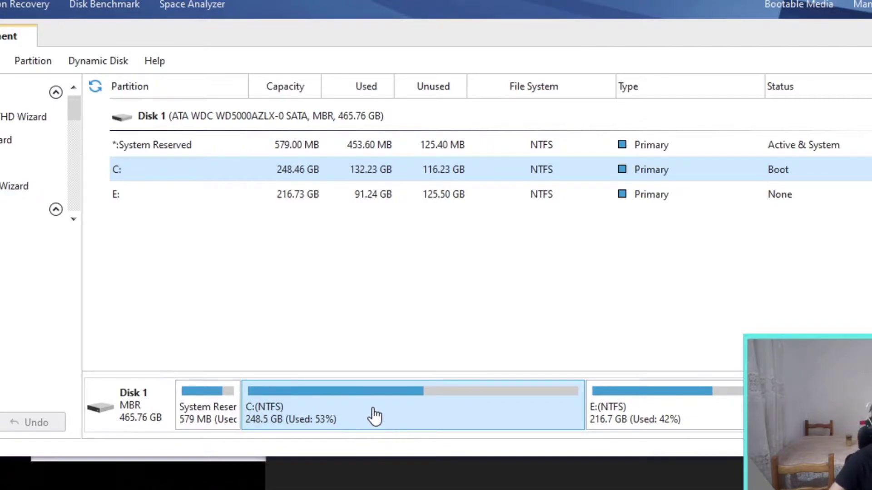
{"action": "left_click", "coordinate": [712, 408]}
{"action": "left_click", "coordinate": [524, 411]}
{"action": "right_click", "coordinate": [664, 428]}
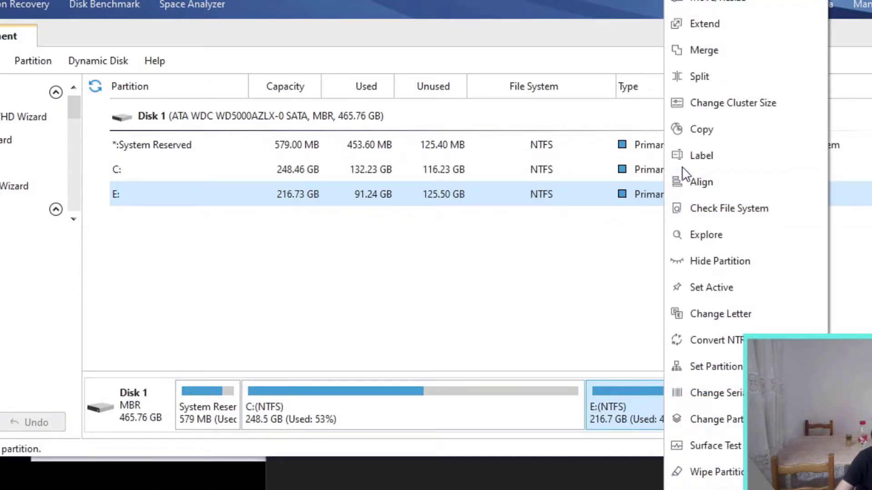
{"action": "left_click", "coordinate": [453, 413]}
{"action": "left_click", "coordinate": [454, 413]}
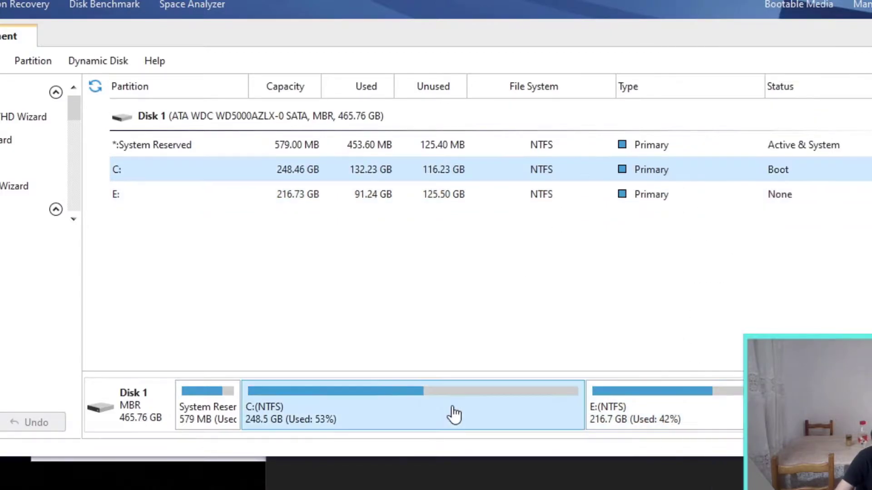
{"action": "right_click", "coordinate": [381, 405]}
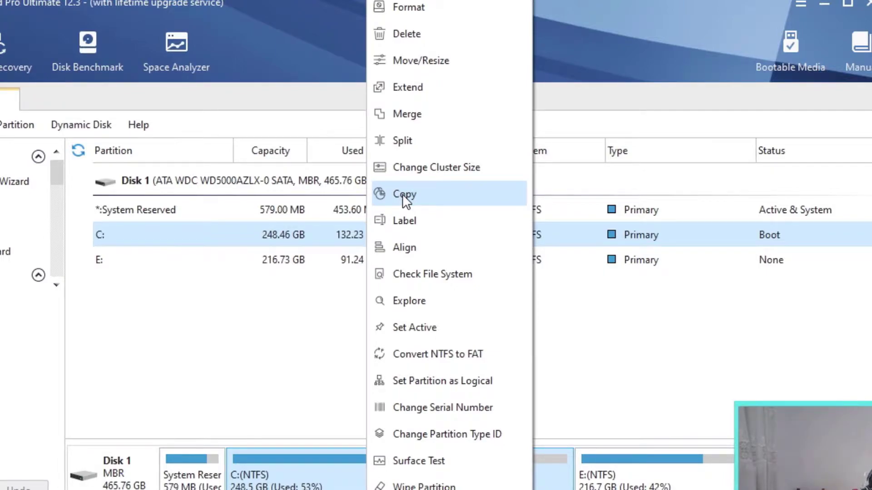
Start Copy for C: and try C:, E: and System Reserved as destinations
{"action": "left_click", "coordinate": [403, 194]}
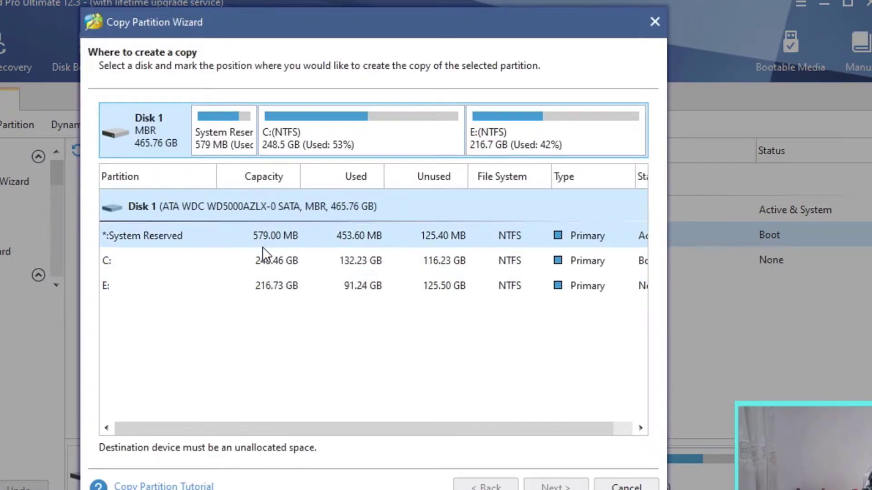
{"action": "left_click", "coordinate": [249, 259]}
{"action": "left_click", "coordinate": [271, 287]}
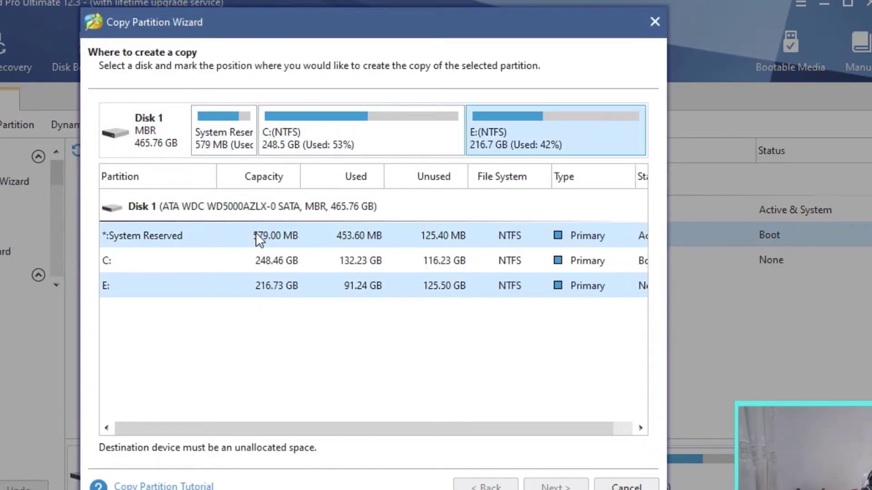
{"action": "left_click", "coordinate": [245, 243]}
{"action": "left_click", "coordinate": [262, 259]}
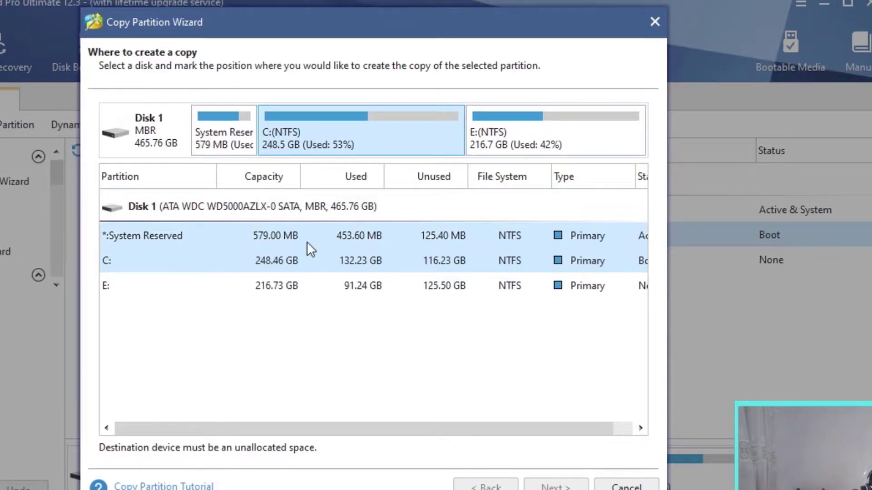
{"action": "left_click", "coordinate": [318, 285]}
{"action": "left_click", "coordinate": [313, 264]}
Keep comparing destination partitions, end on E:, and cancel the Copy Partition Wizard
{"action": "left_click", "coordinate": [384, 237]}
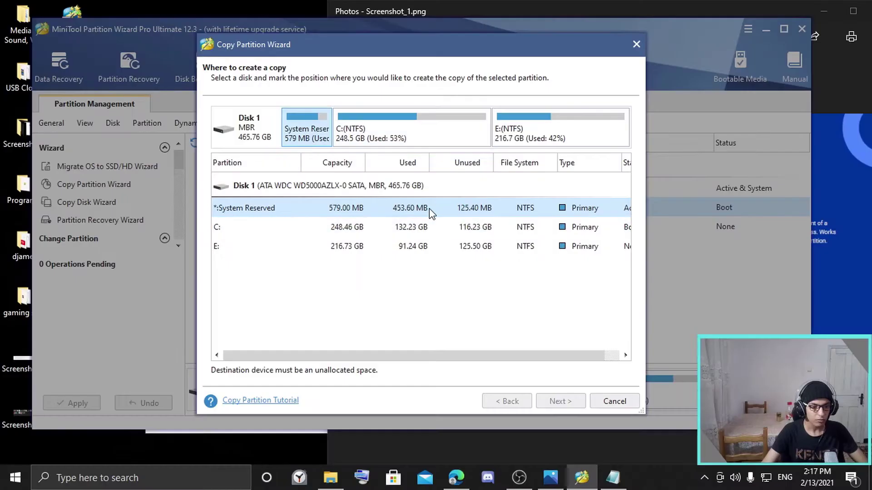
{"action": "left_click", "coordinate": [365, 230]}
{"action": "left_click", "coordinate": [368, 208]}
{"action": "left_click", "coordinate": [508, 130]}
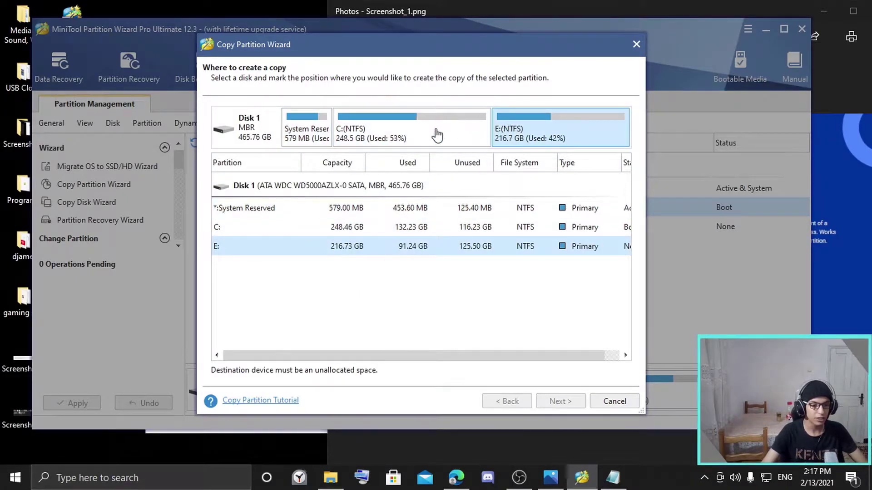
{"action": "left_click", "coordinate": [435, 135]}
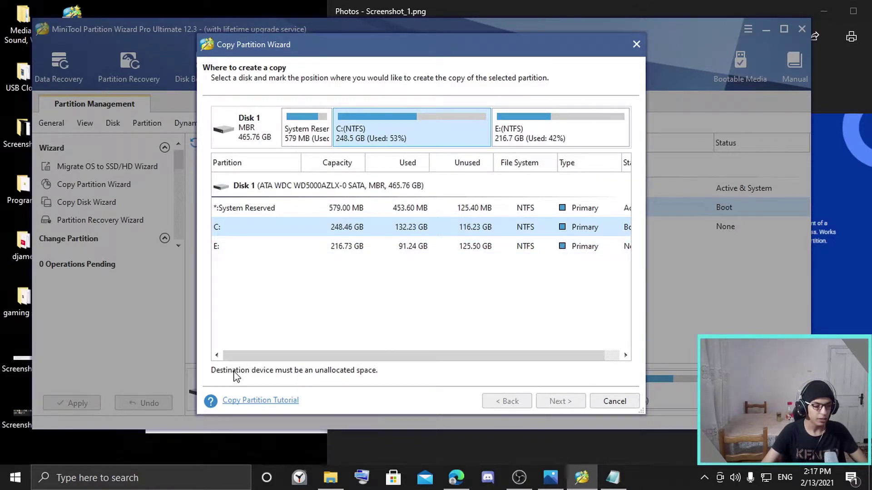
{"action": "left_click", "coordinate": [369, 247]}
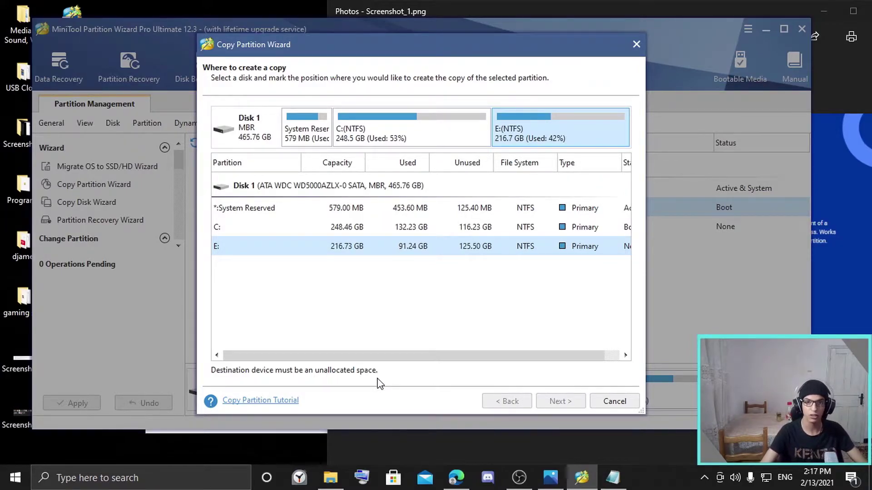
{"action": "left_click", "coordinate": [603, 407]}
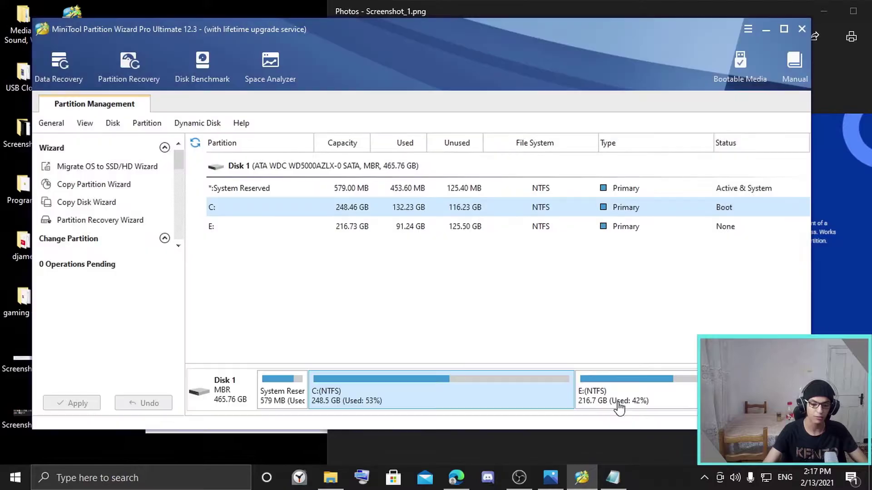
{"action": "left_click", "coordinate": [612, 477]}
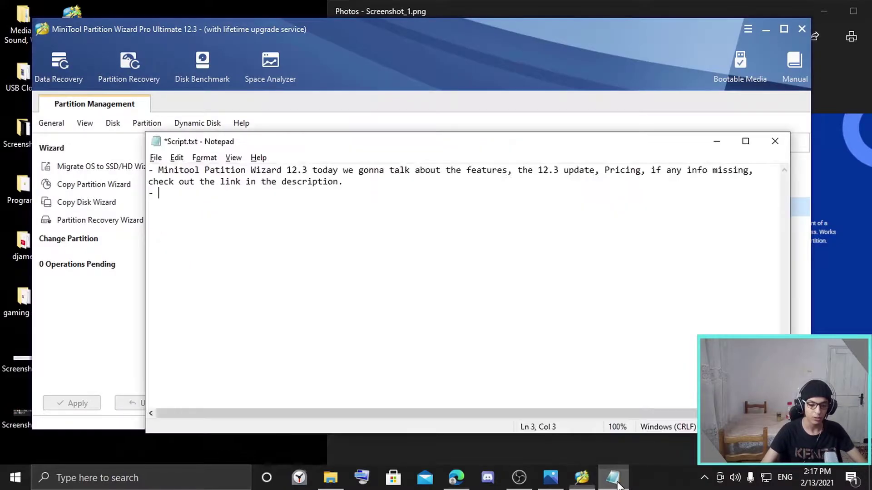
{"action": "left_click", "coordinate": [551, 478]}
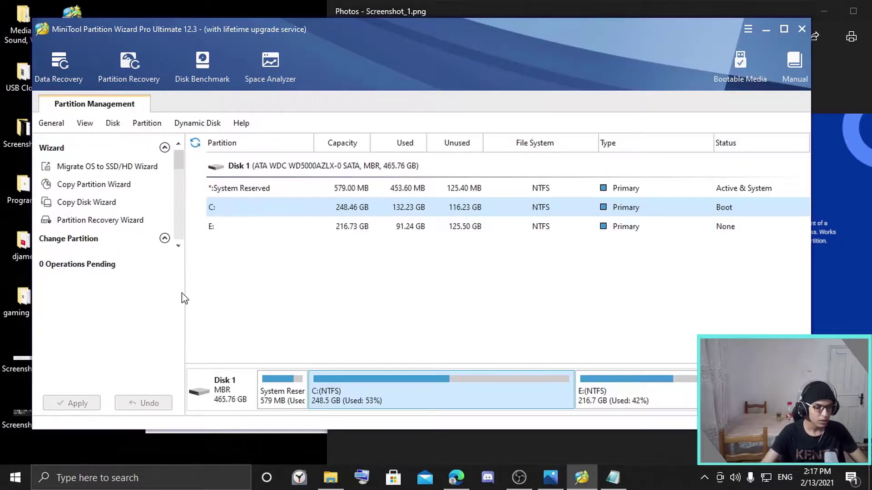
{"action": "right_click", "coordinate": [339, 207]}
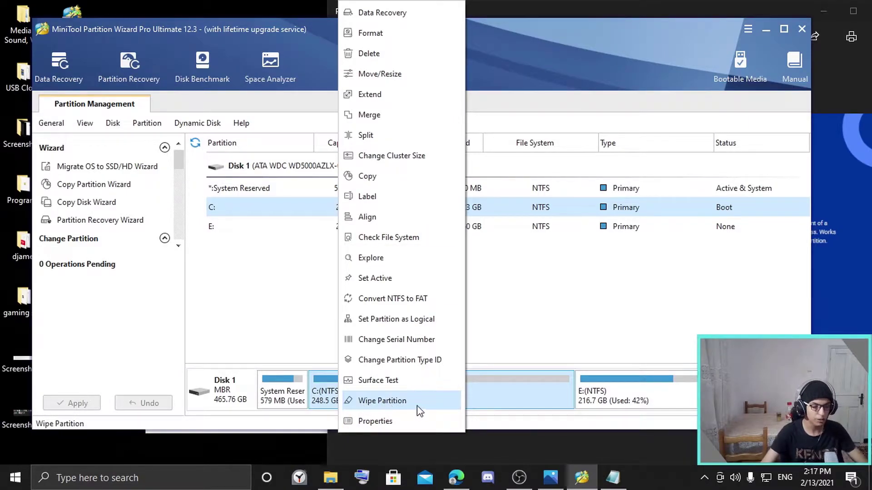
{"action": "left_click", "coordinate": [384, 401]}
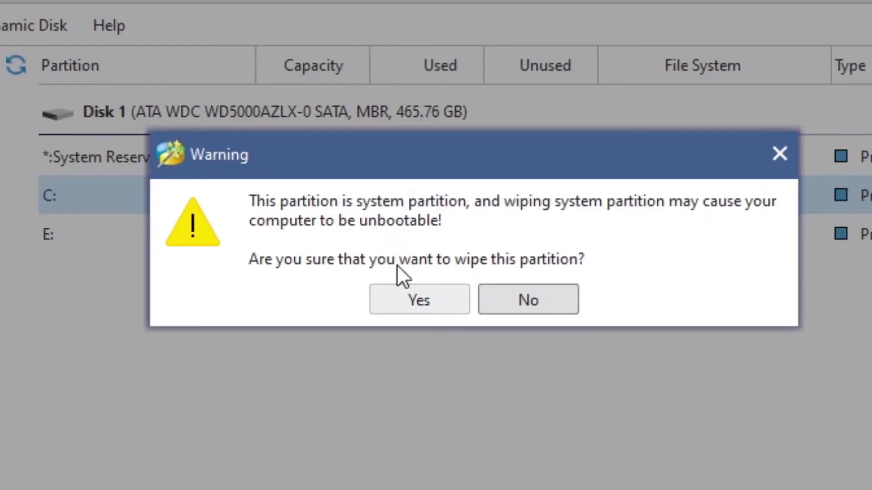
{"action": "left_click", "coordinate": [783, 157]}
{"action": "left_click", "coordinate": [477, 234]}
{"action": "left_click", "coordinate": [462, 191]}
{"action": "left_click", "coordinate": [461, 230]}
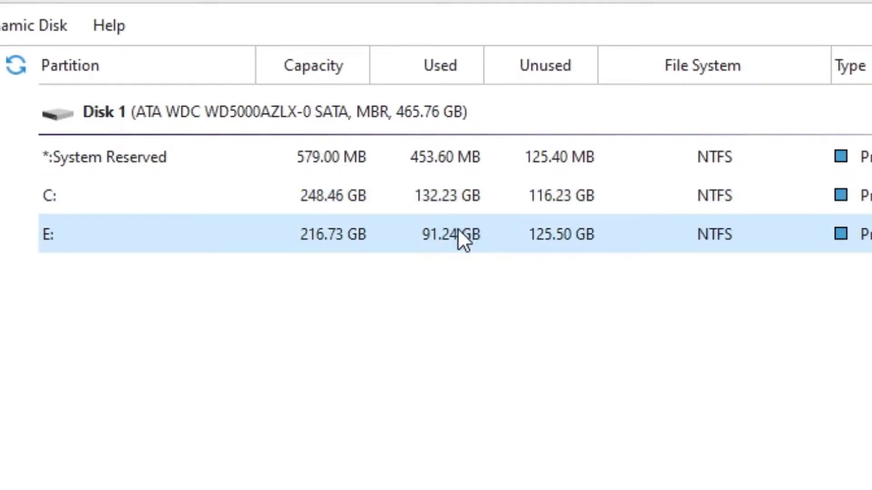
{"action": "right_click", "coordinate": [444, 202]}
{"action": "left_click", "coordinate": [348, 302]}
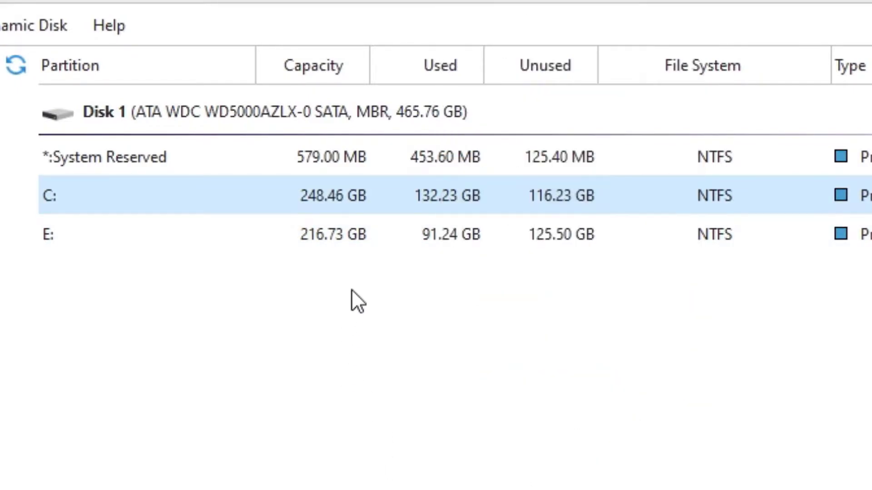
{"action": "left_click", "coordinate": [352, 224]}
{"action": "left_click", "coordinate": [352, 200]}
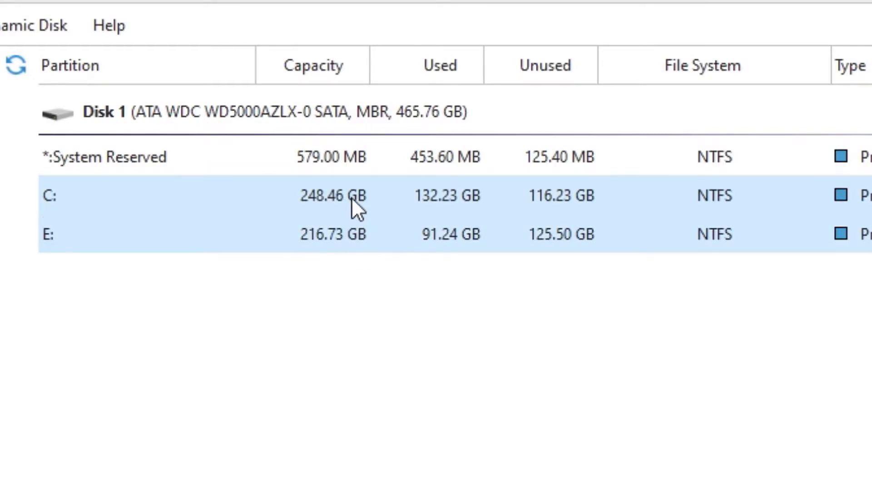
{"action": "left_click", "coordinate": [353, 234]}
{"action": "right_click", "coordinate": [352, 233]}
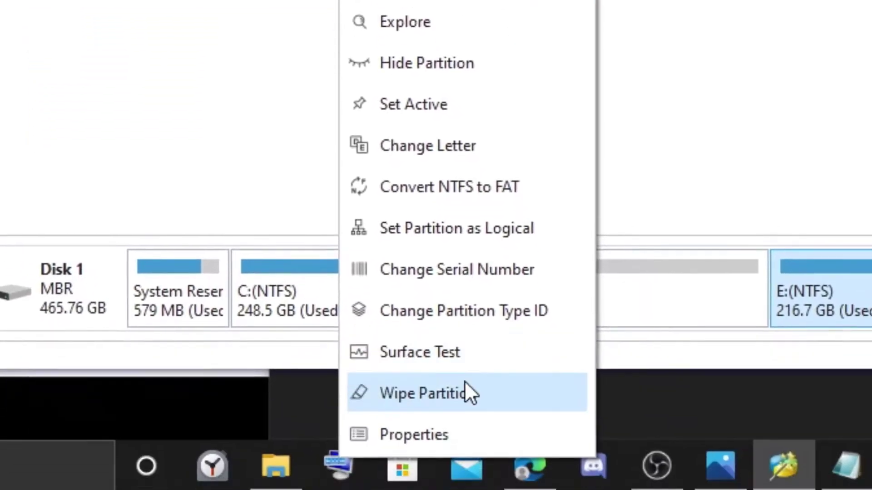
{"action": "left_click", "coordinate": [465, 384]}
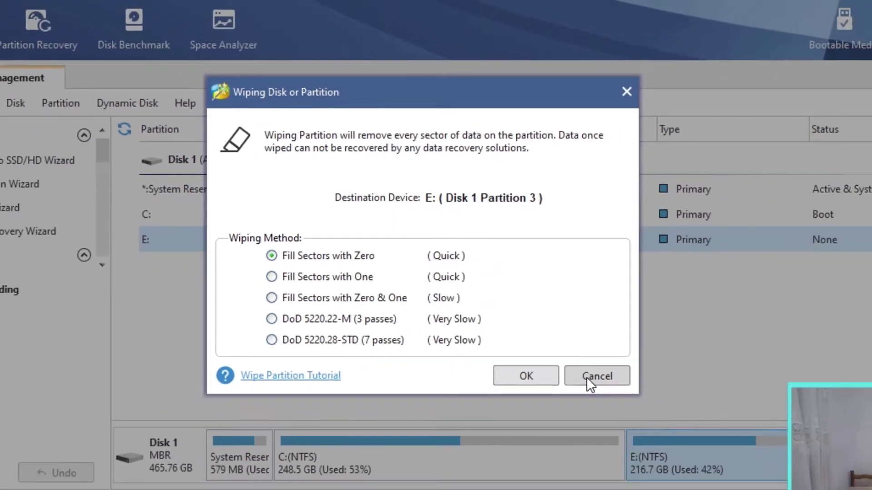
{"action": "left_click", "coordinate": [647, 445]}
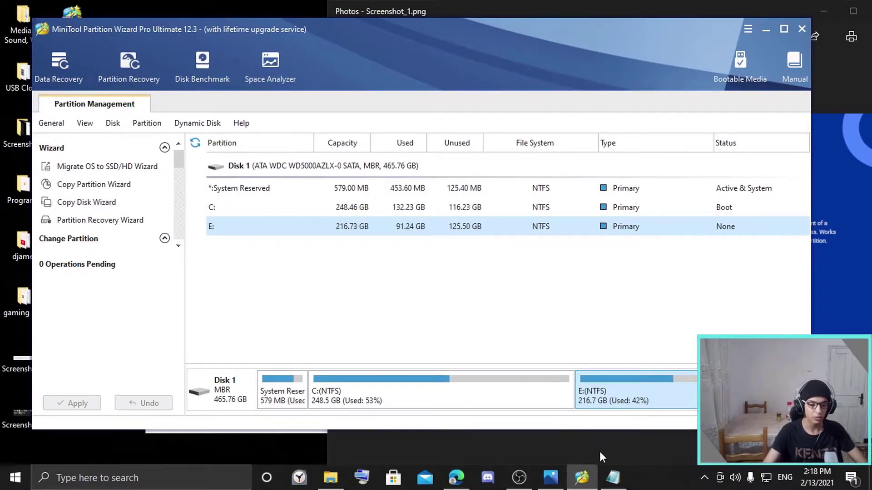
View the Basic Features screenshot, then return to Partition Wizard and open C:'s operations menu
{"action": "left_click", "coordinate": [550, 478]}
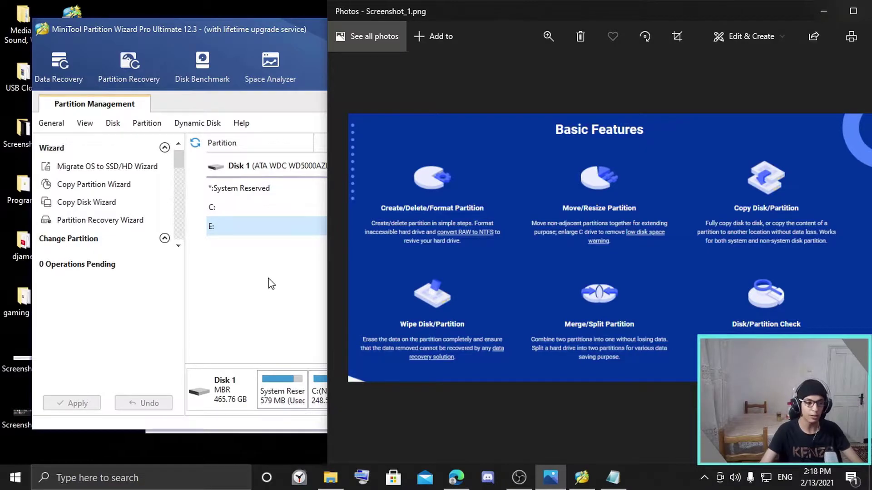
{"action": "left_click", "coordinate": [267, 211]}
{"action": "right_click", "coordinate": [267, 211]}
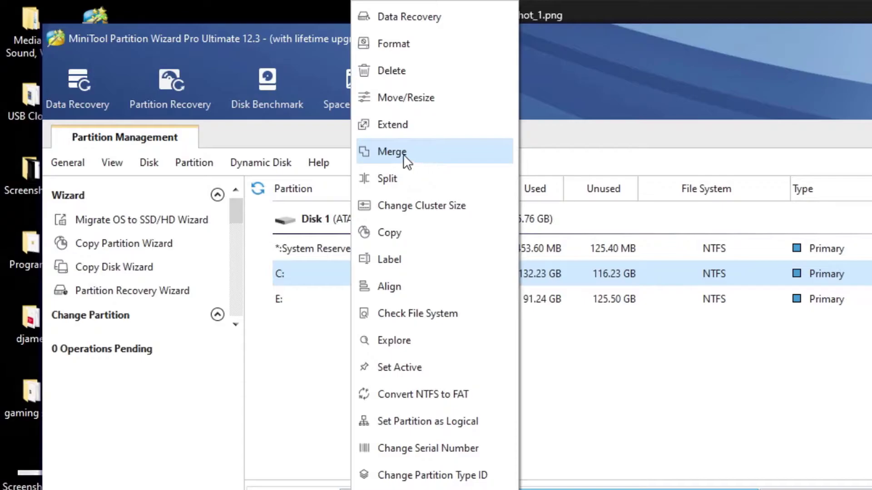
In Merge Partition, expand C: with E: as the partition to merge, then cancel
{"action": "left_click", "coordinate": [389, 152]}
{"action": "left_click", "coordinate": [711, 223]}
{"action": "left_click", "coordinate": [565, 225]}
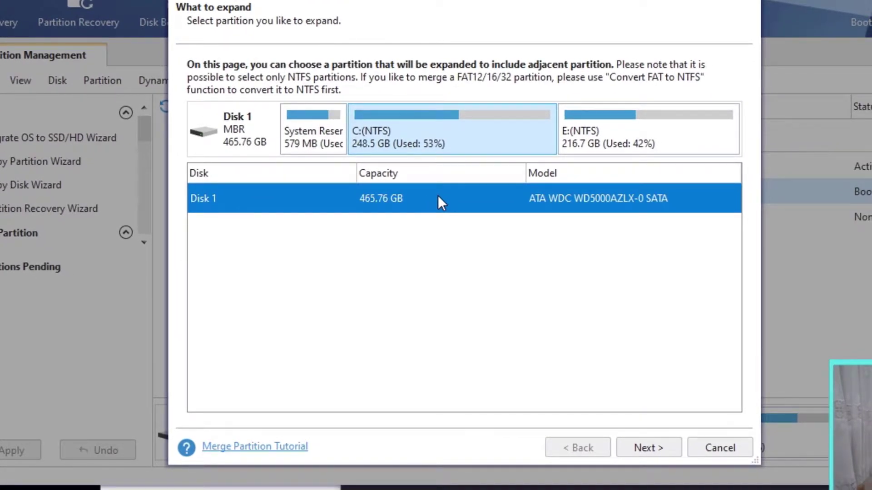
{"action": "left_click", "coordinate": [643, 446]}
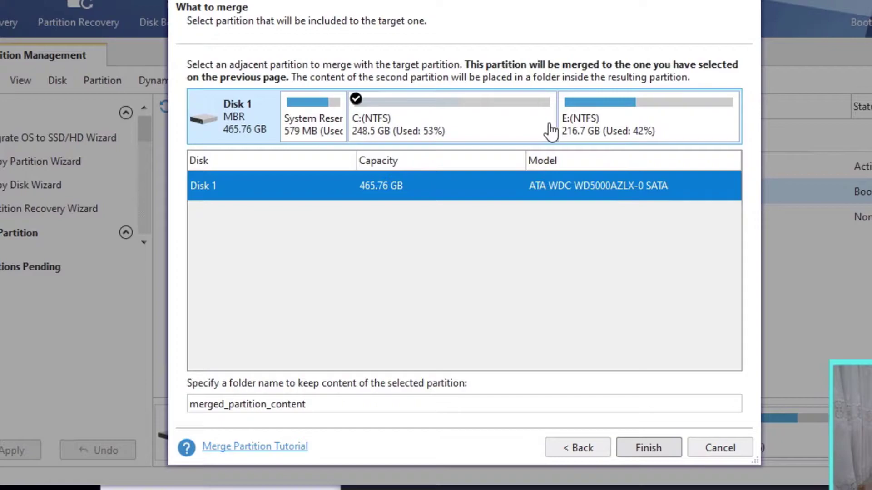
{"action": "left_click", "coordinate": [579, 123]}
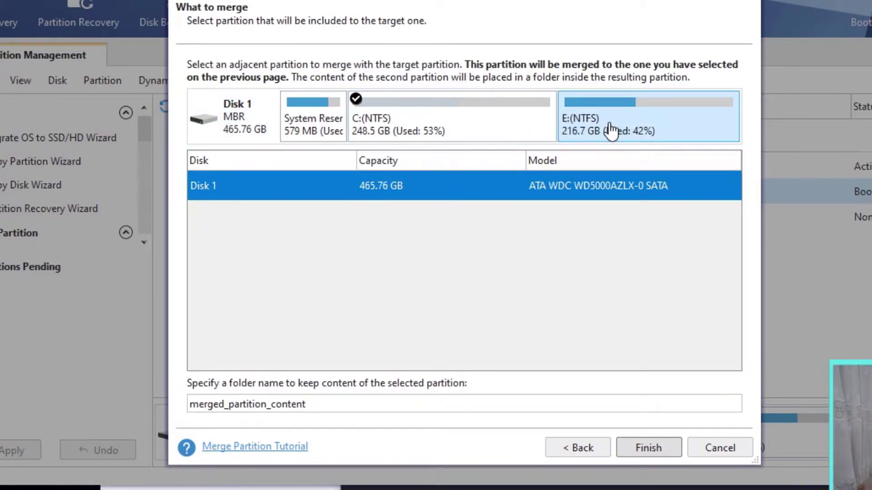
{"action": "left_click", "coordinate": [333, 124]}
{"action": "left_click", "coordinate": [686, 138]}
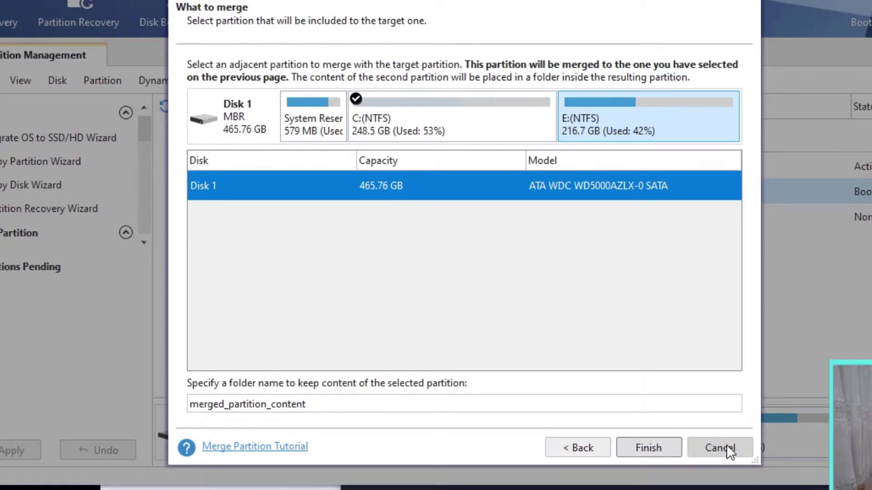
{"action": "left_click", "coordinate": [727, 450]}
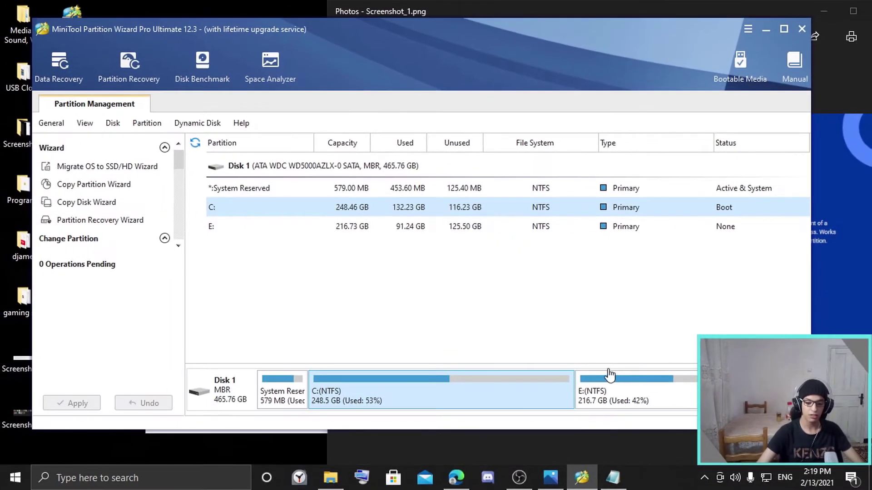
Glance at the feature screenshot, then open and dismiss C:'s operations menu twice
{"action": "left_click", "coordinate": [562, 468]}
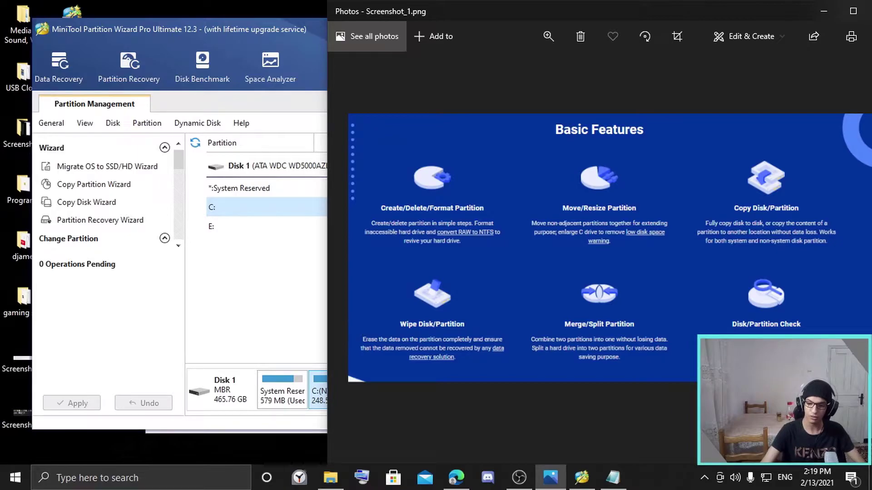
{"action": "left_click", "coordinate": [262, 277]}
{"action": "right_click", "coordinate": [288, 202]}
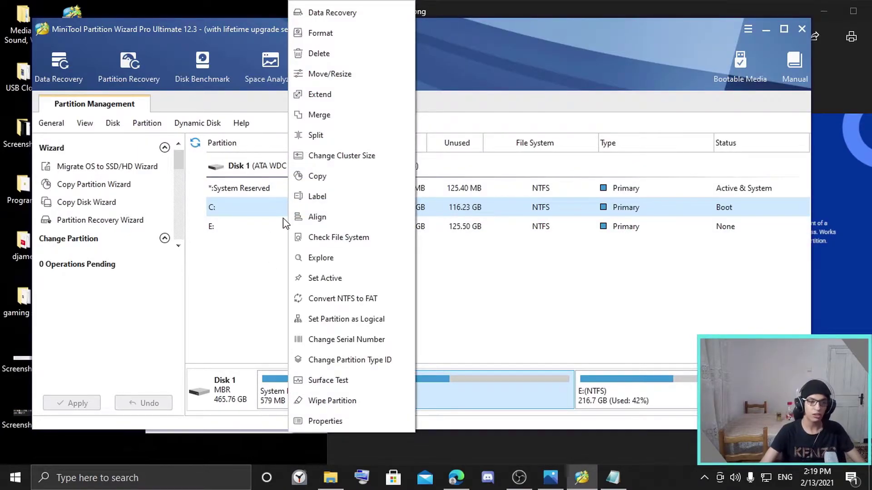
{"action": "left_click", "coordinate": [239, 244]}
{"action": "right_click", "coordinate": [263, 201]}
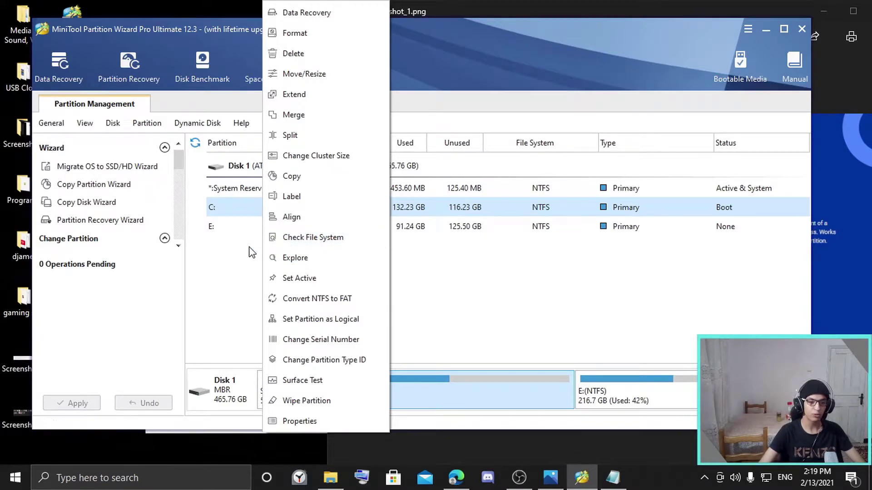
{"action": "left_click", "coordinate": [238, 275]}
Open and close C:'s operations once more, then bring Basic Features forward, shifted 135 px left
{"action": "right_click", "coordinate": [249, 208]}
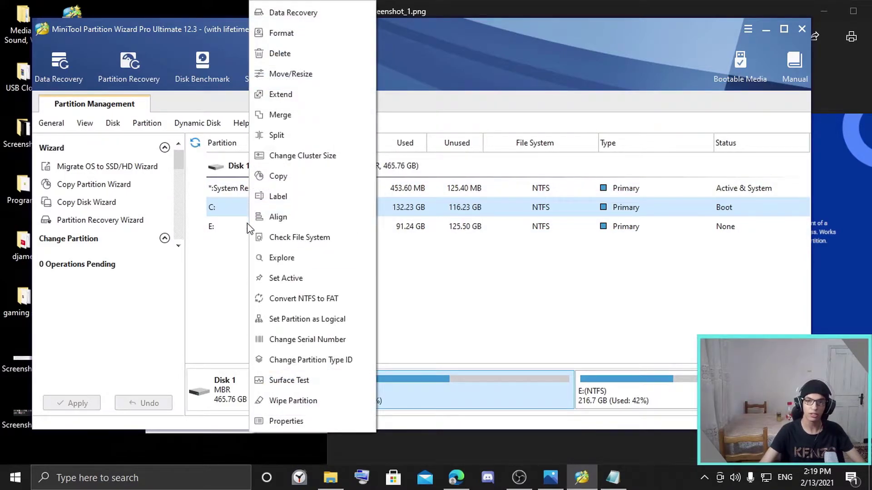
{"action": "left_click", "coordinate": [223, 282]}
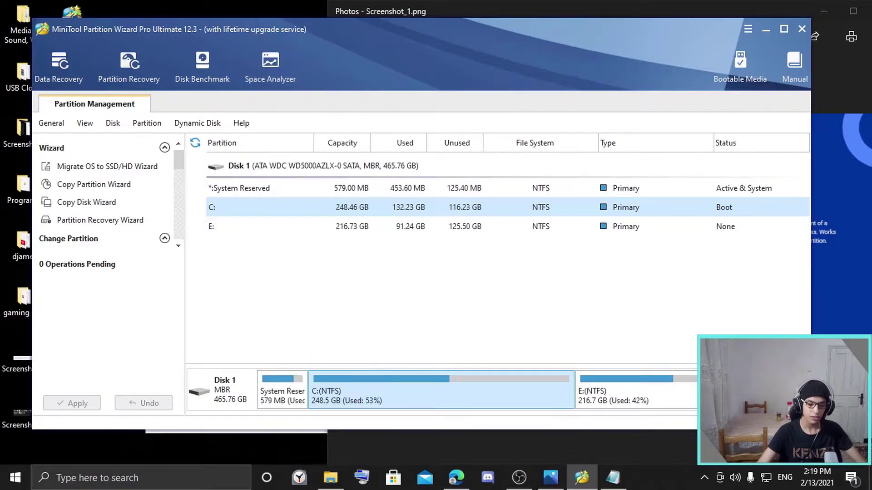
{"action": "left_click", "coordinate": [550, 477]}
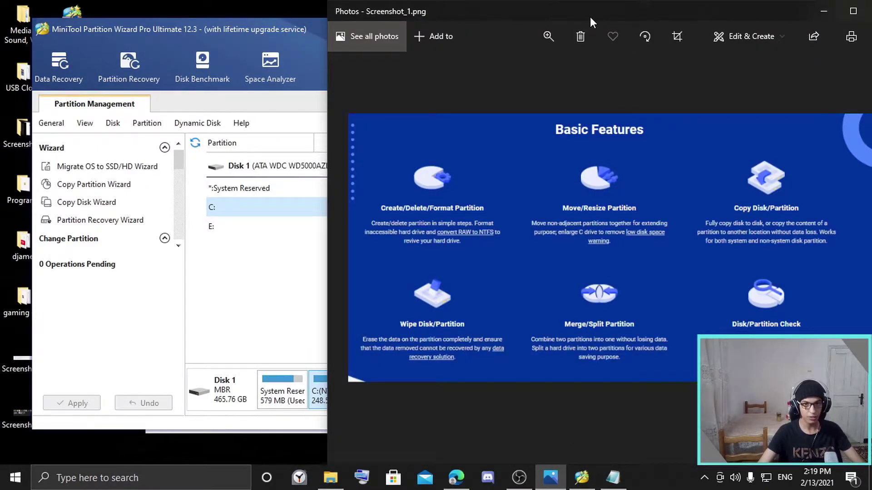
{"action": "left_click_drag", "start_coordinate": [590, 17], "coordinate": [529, 21]}
Advance Photos to Screenshot_2.png showing Migrate OS, Convert Disk and WinPE Bootable Media
{"action": "left_click", "coordinate": [805, 246]}
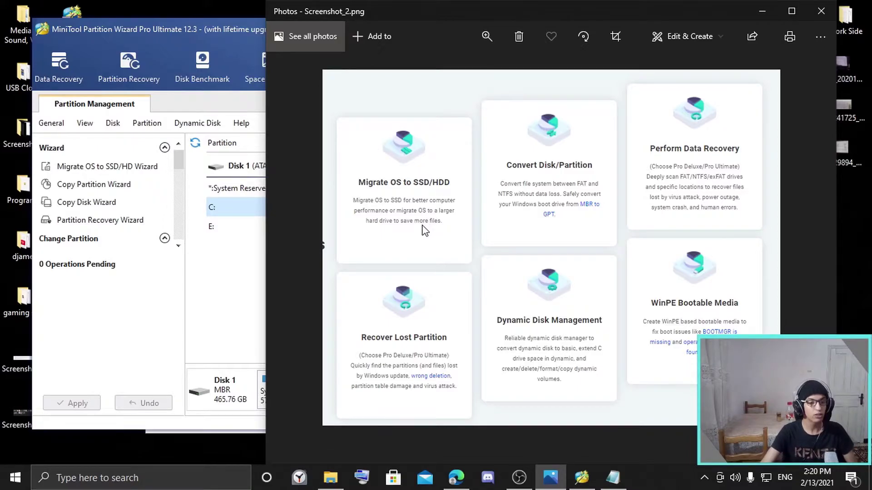
{"action": "left_click", "coordinate": [243, 249]}
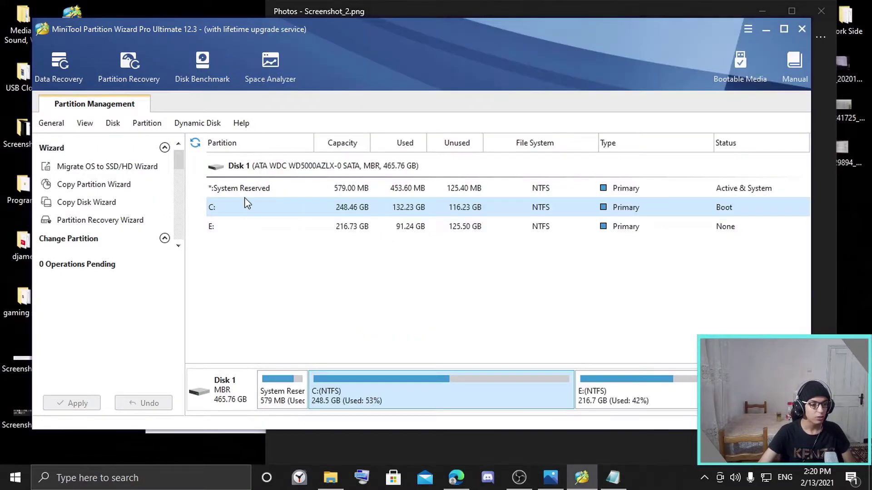
{"action": "right_click", "coordinate": [246, 203]}
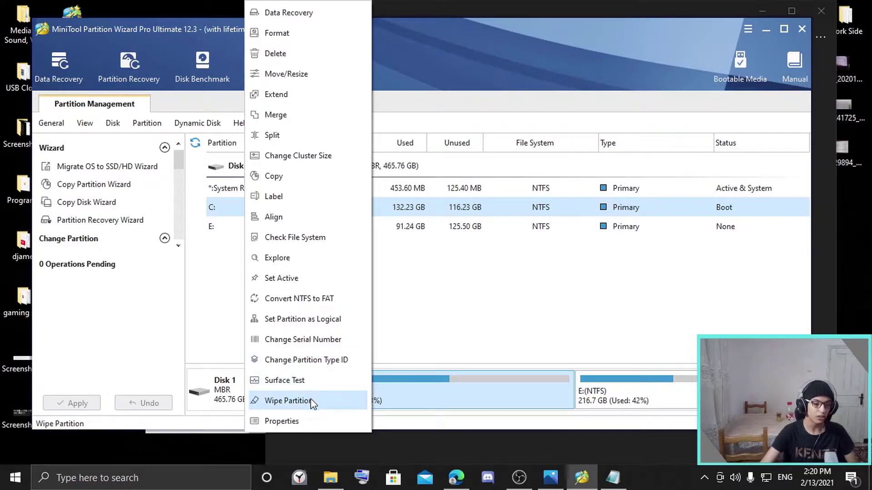
{"action": "left_click", "coordinate": [241, 207]}
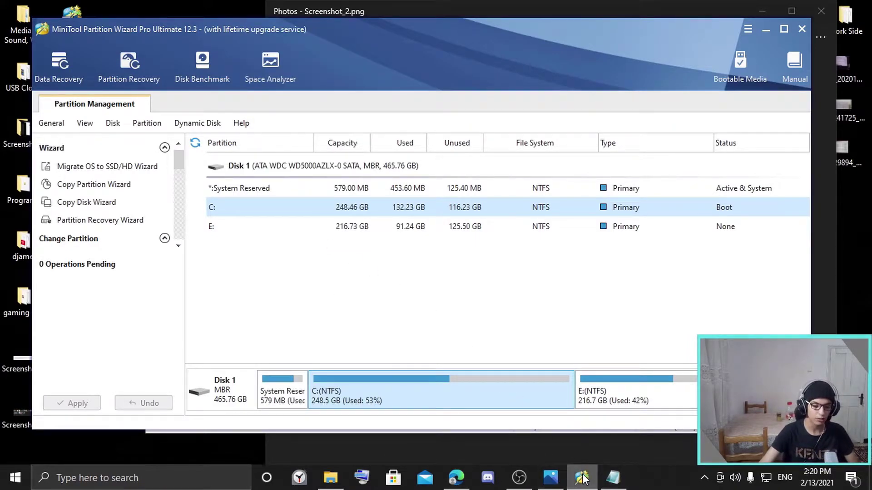
{"action": "left_click", "coordinate": [548, 478]}
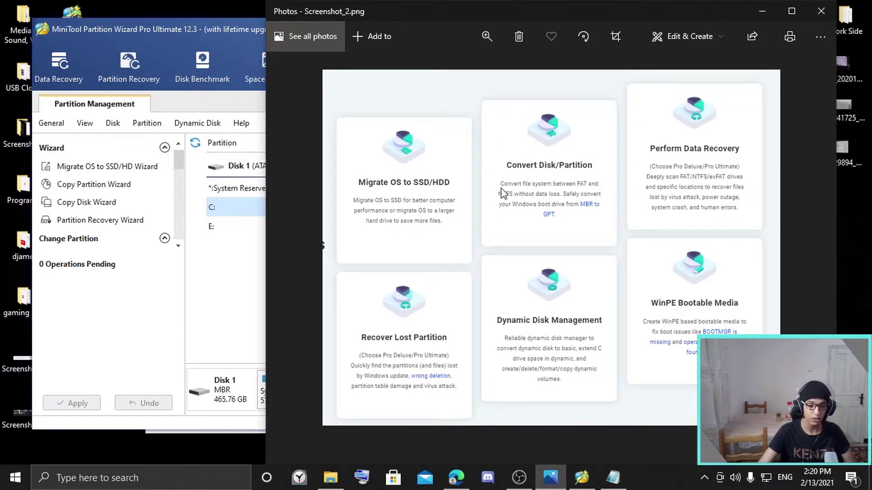
{"action": "left_click", "coordinate": [227, 251]}
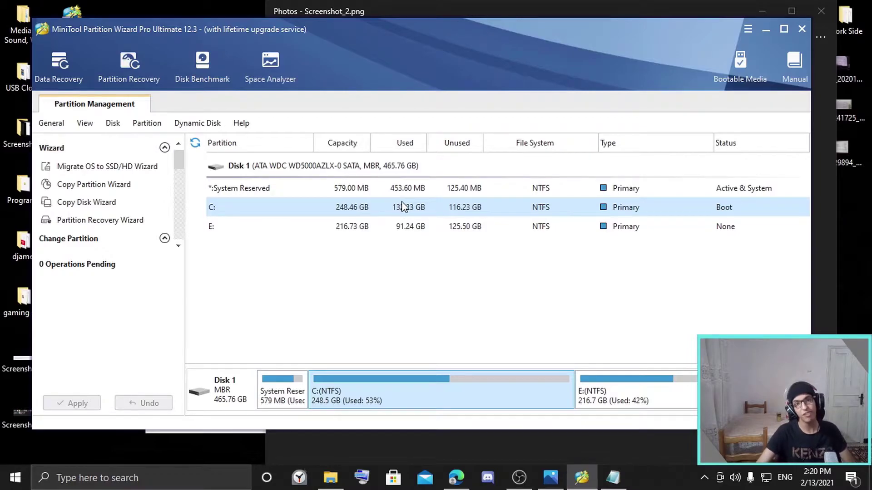
{"action": "left_click", "coordinate": [541, 172]}
{"action": "left_click", "coordinate": [540, 211]}
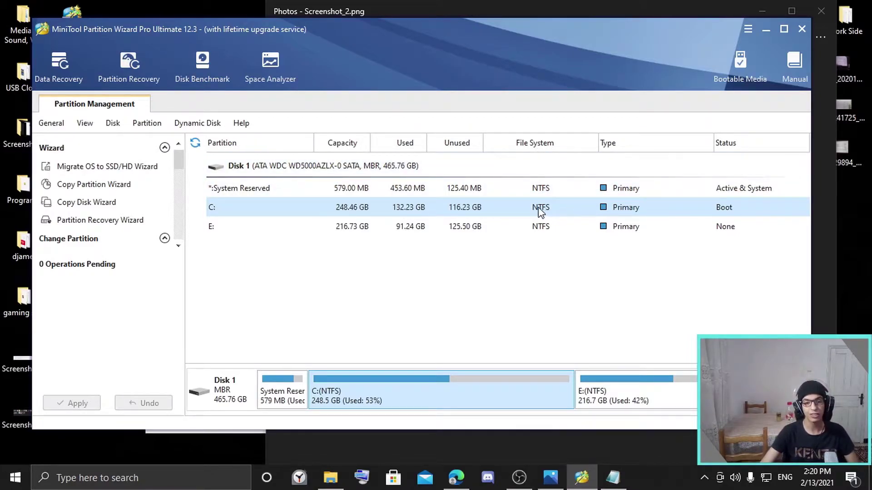
{"action": "right_click", "coordinate": [541, 212]}
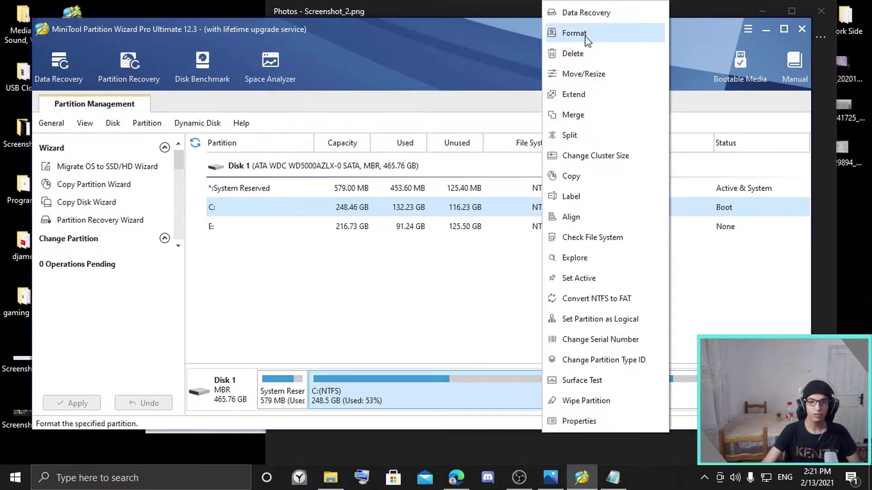
{"action": "left_click", "coordinate": [388, 382]}
{"action": "right_click", "coordinate": [387, 381]}
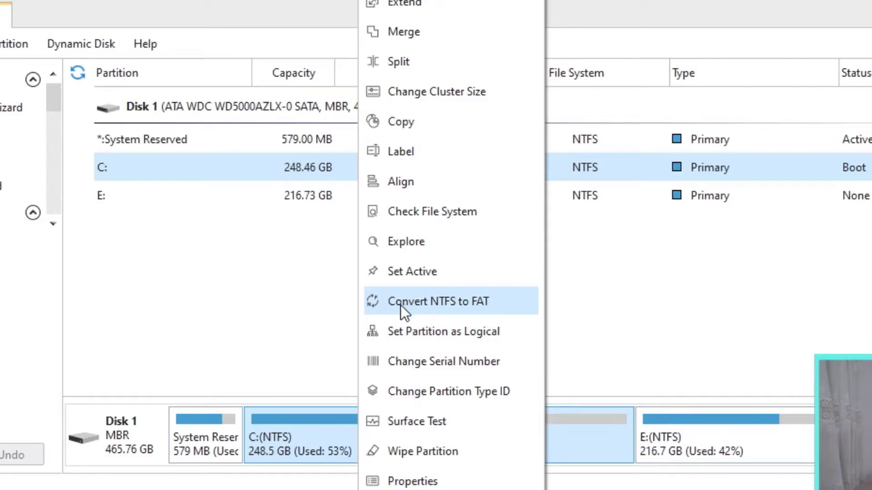
{"action": "left_click", "coordinate": [263, 307]}
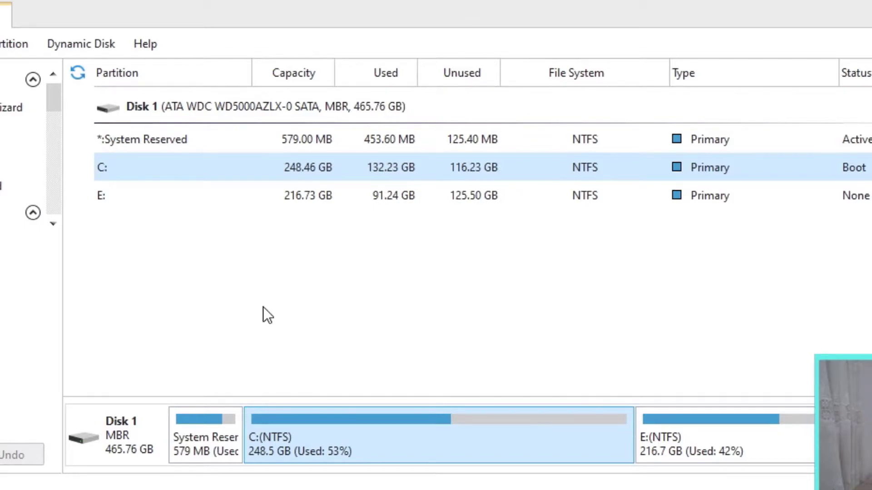